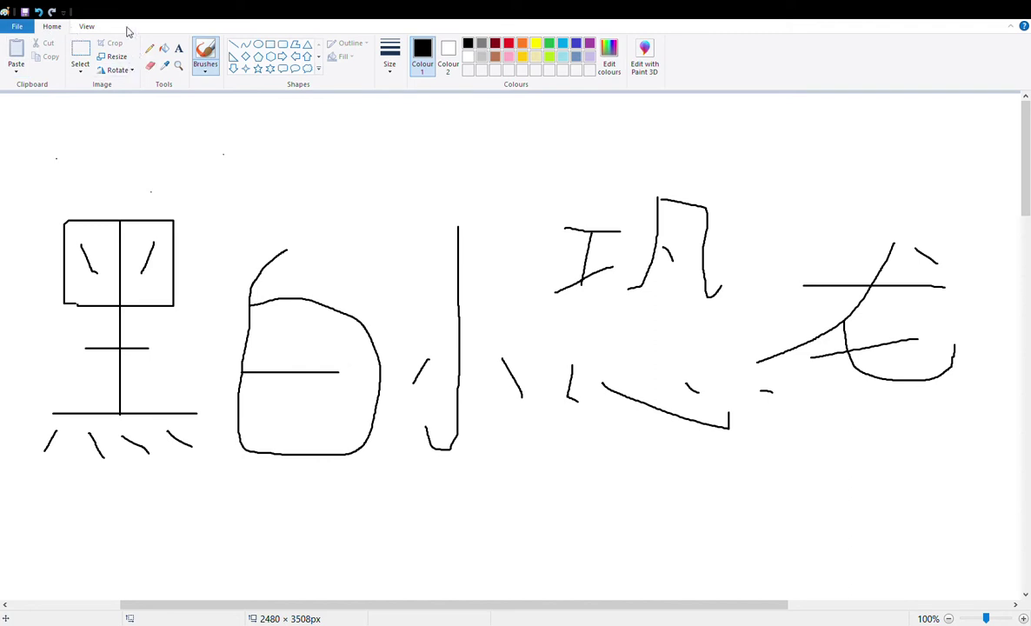
# Undo all the brush strokes of the existing drawing until the canvas is blank
pyautogui.click(40, 12)
pyautogui.click(40, 12)
pyautogui.click(41, 13)
pyautogui.click(44, 12)
pyautogui.click(41, 13)
pyautogui.click(41, 12)
pyautogui.click(41, 13)
pyautogui.click(40, 13)
pyautogui.click(40, 13)
pyautogui.click(40, 13)
pyautogui.click(39, 14)
pyautogui.click(39, 14)
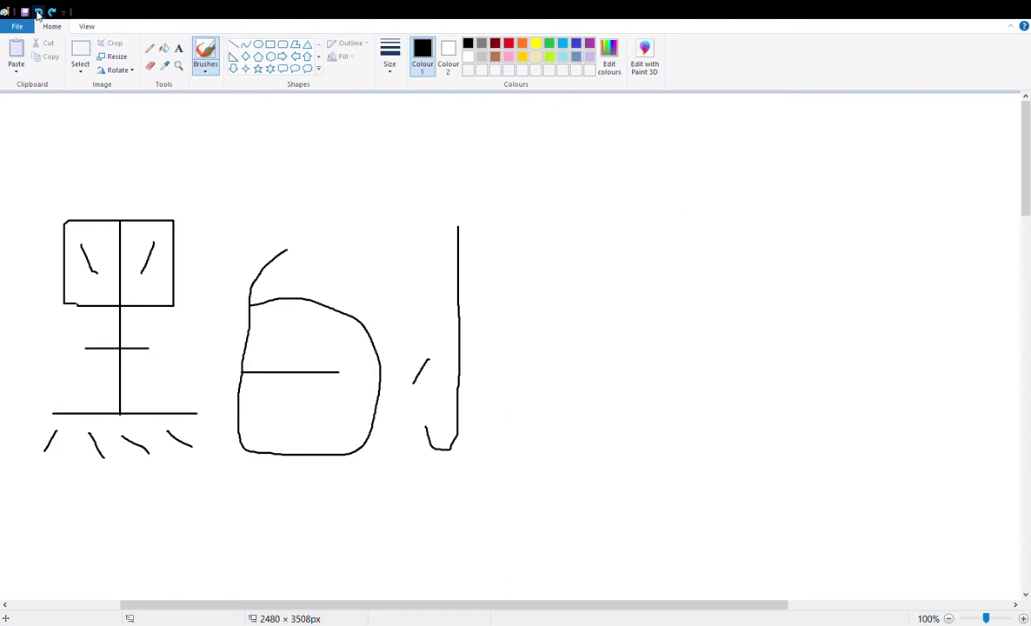
pyautogui.click(40, 12)
pyautogui.click(39, 12)
pyautogui.click(39, 13)
pyautogui.click(39, 12)
pyautogui.click(39, 12)
pyautogui.click(39, 12)
pyautogui.click(39, 11)
pyautogui.click(39, 11)
pyautogui.click(39, 12)
pyautogui.click(39, 12)
pyautogui.click(39, 12)
pyautogui.click(39, 12)
pyautogui.click(39, 13)
pyautogui.click(40, 13)
pyautogui.click(40, 14)
pyautogui.click(41, 14)
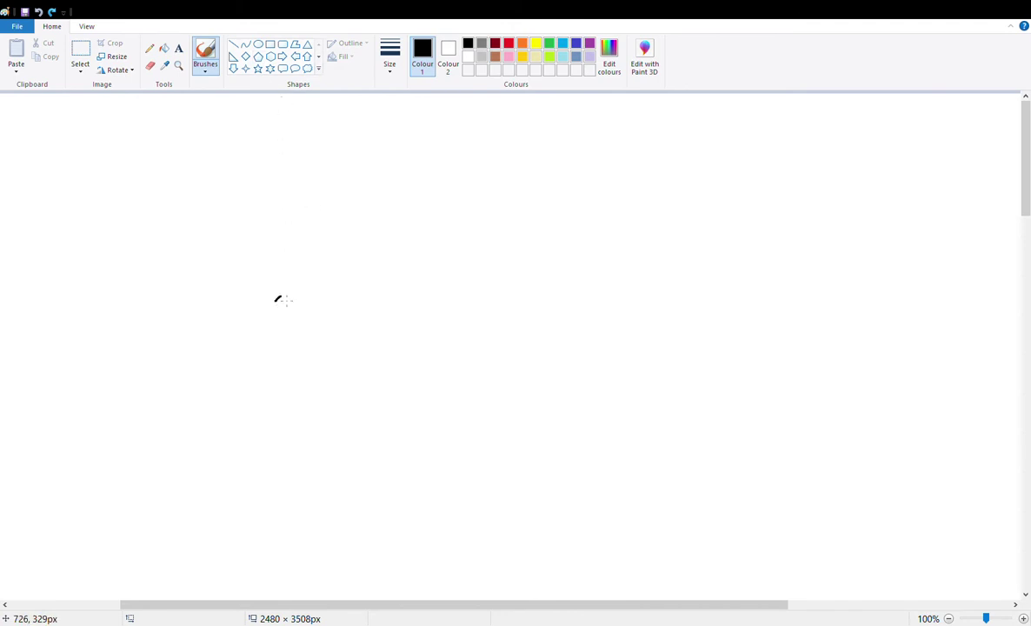
# Draw a black fish with body, fins, tail, gill line, eye and mouth, undoing the wavy scale strokes behind the gill
pyautogui.moveTo(286, 300)
pyautogui.mouseDown()
pyautogui.moveTo(330, 273)
pyautogui.moveTo(385, 271)
pyautogui.moveTo(469, 306)
pyautogui.mouseUp()
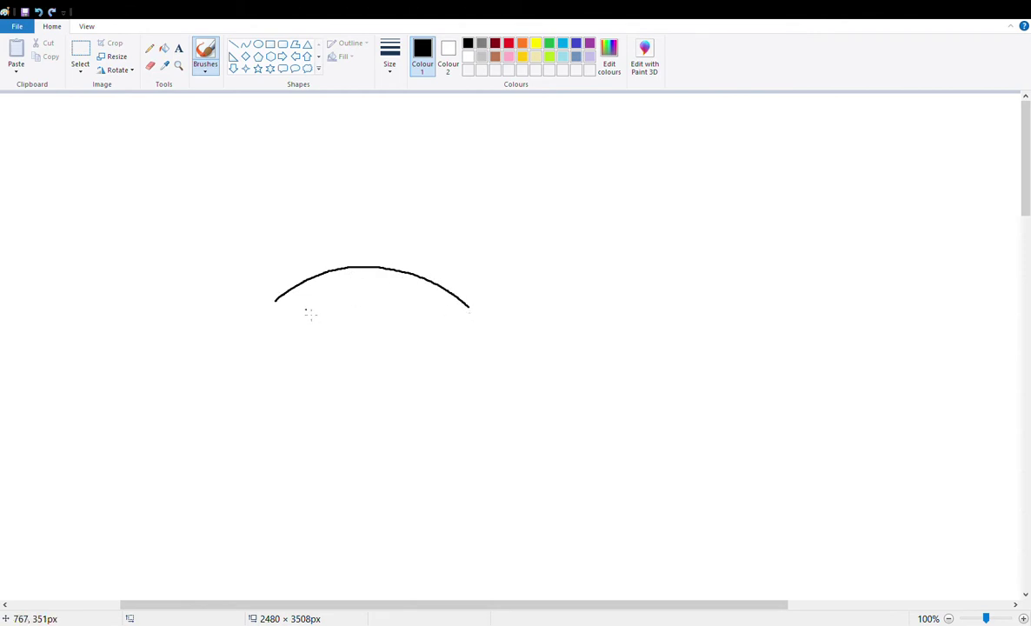
pyautogui.moveTo(276, 303)
pyautogui.mouseDown()
pyautogui.moveTo(337, 344)
pyautogui.moveTo(434, 352)
pyautogui.moveTo(476, 334)
pyautogui.moveTo(473, 312)
pyautogui.moveTo(518, 281)
pyautogui.moveTo(526, 349)
pyautogui.moveTo(475, 338)
pyautogui.mouseUp()
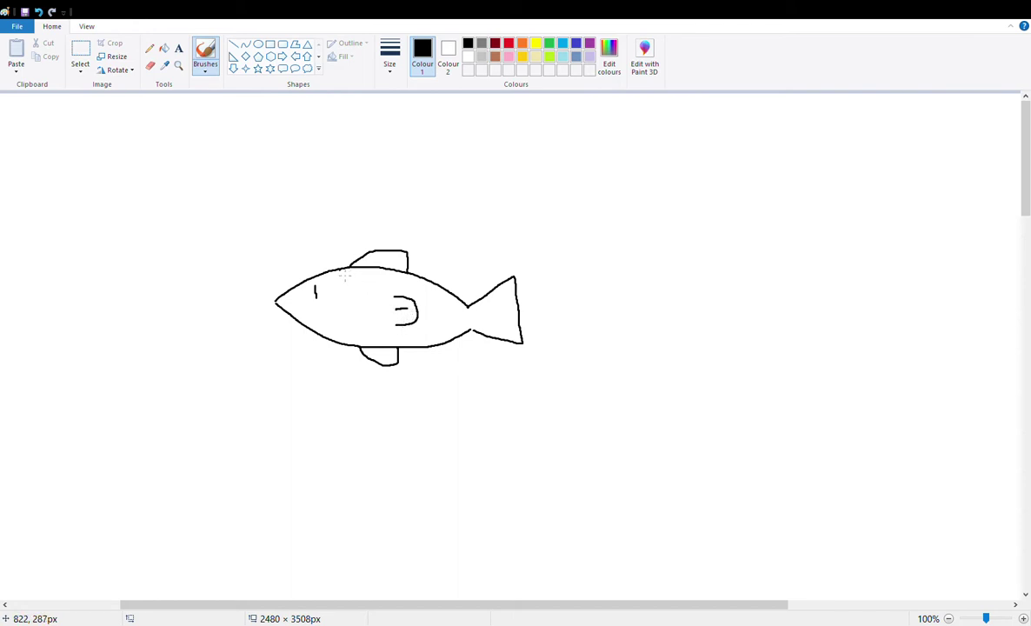
pyautogui.moveTo(348, 291); pyautogui.dragTo(352, 327)
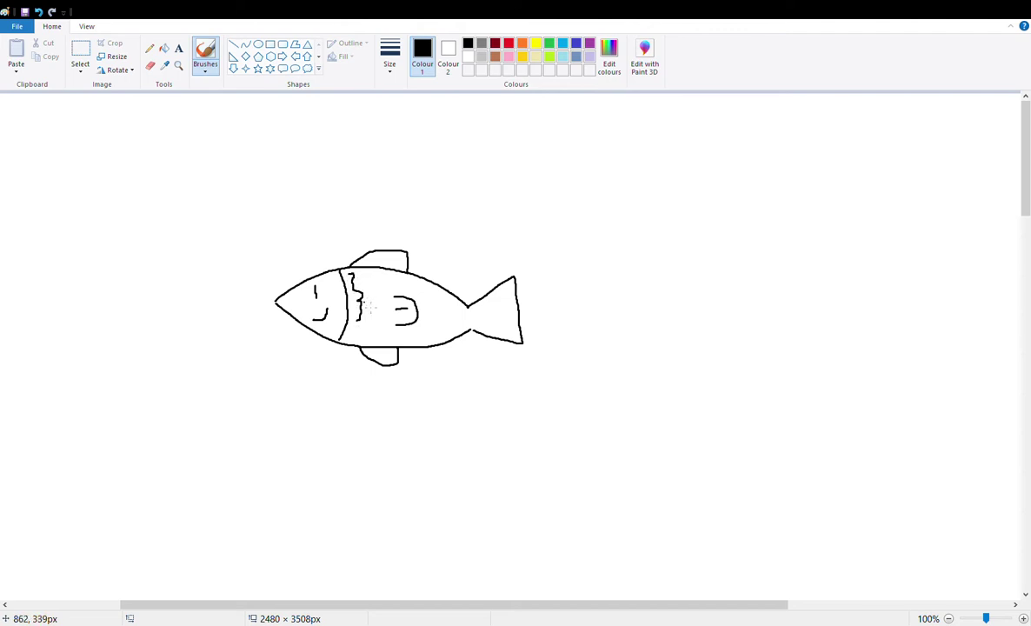
pyautogui.click(38, 11)
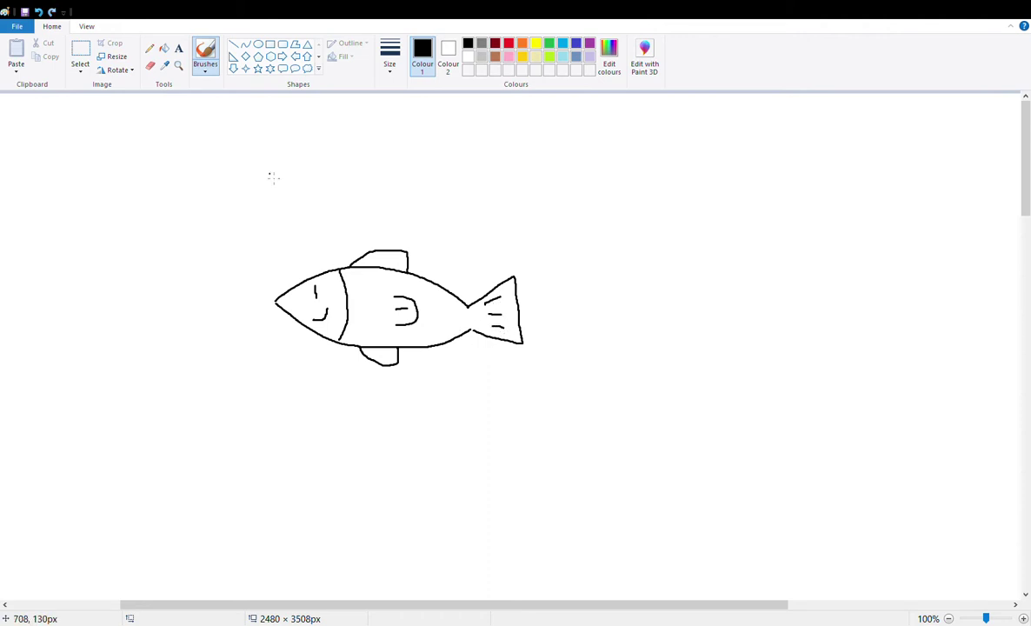
# Try to fill the fish's head with light turquoise, and undo the fill
pyautogui.click(562, 57)
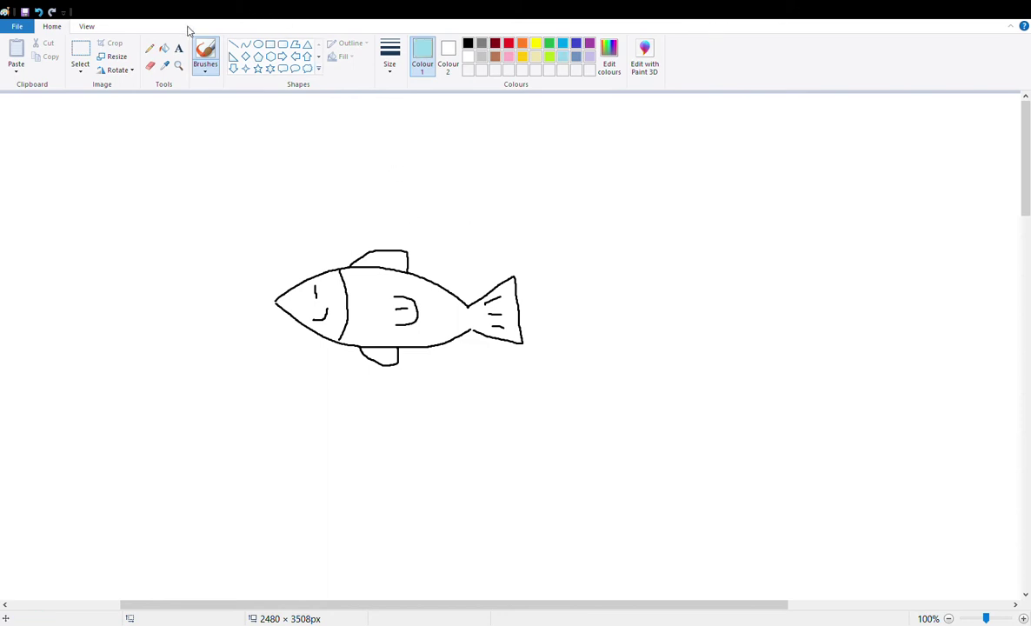
pyautogui.click(165, 50)
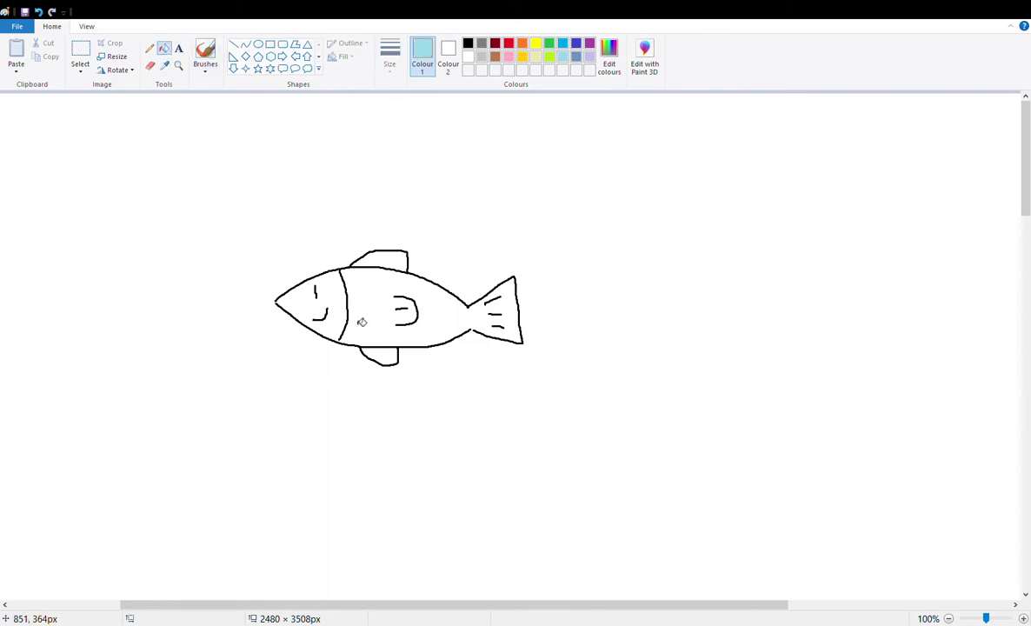
pyautogui.click(334, 298)
pyautogui.click(38, 11)
# Close the gaps in the fish's outline at the nose and the tail base with the black brush
pyautogui.click(205, 54)
pyautogui.click(468, 44)
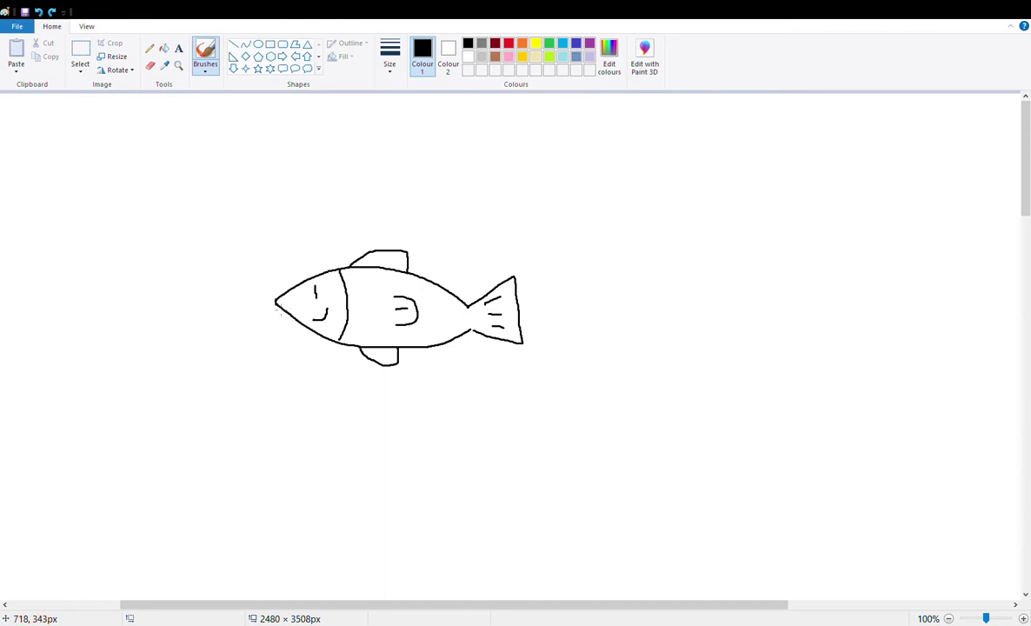
pyautogui.click(164, 48)
pyautogui.click(562, 56)
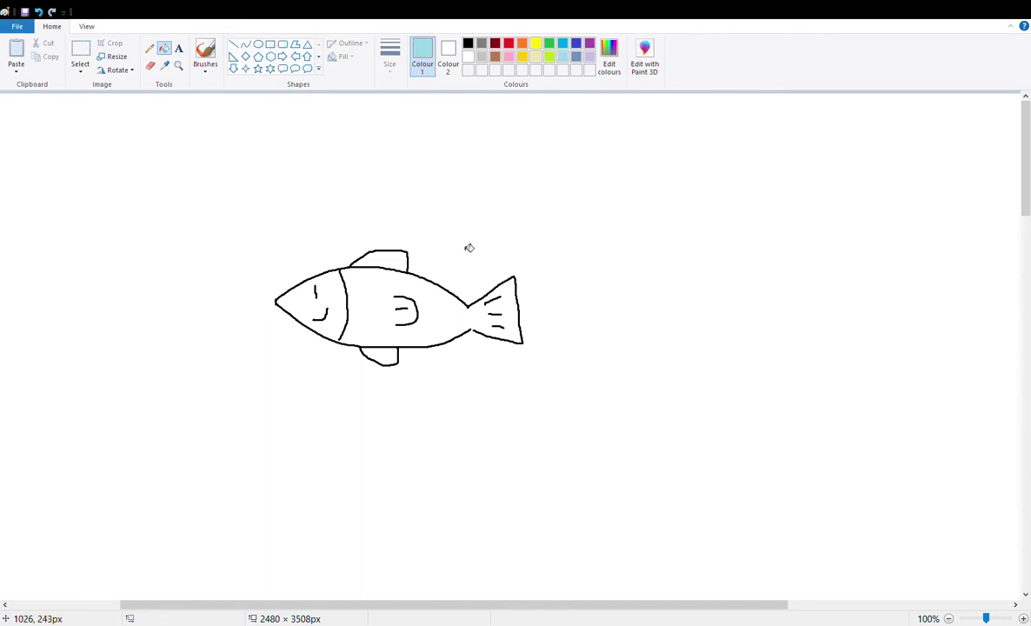
pyautogui.click(205, 52)
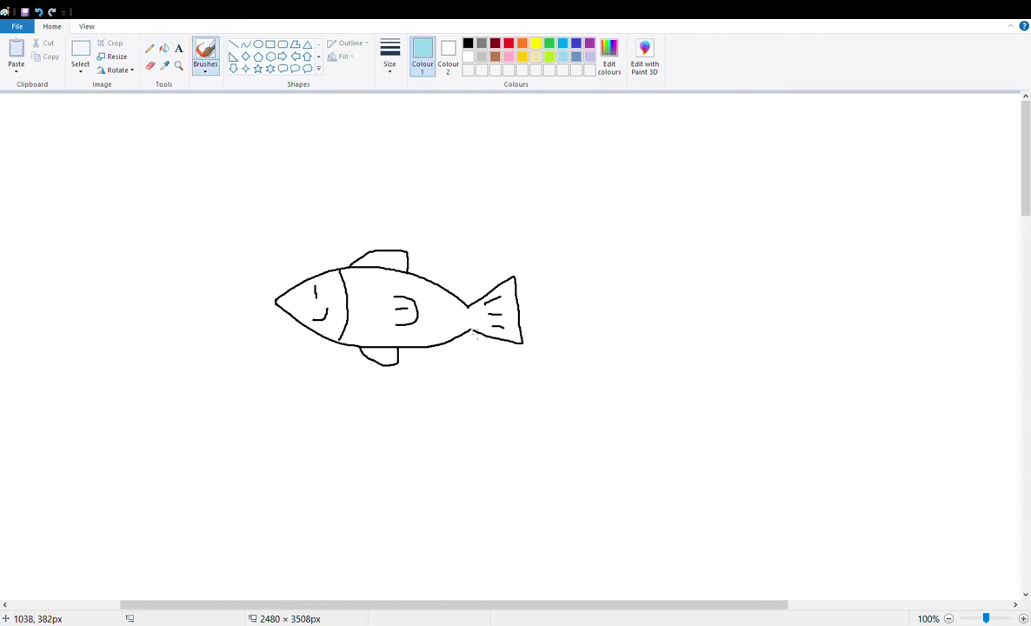
pyautogui.click(467, 42)
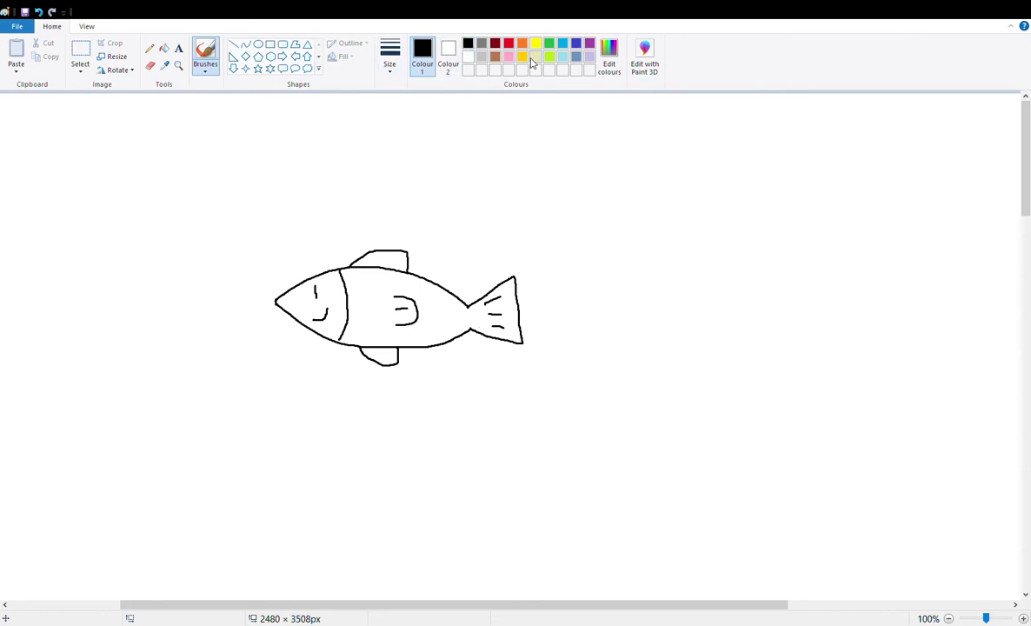
# Fill the fish's head, body, tail and both outer fins with light turquoise
pyautogui.click(562, 57)
pyautogui.click(165, 48)
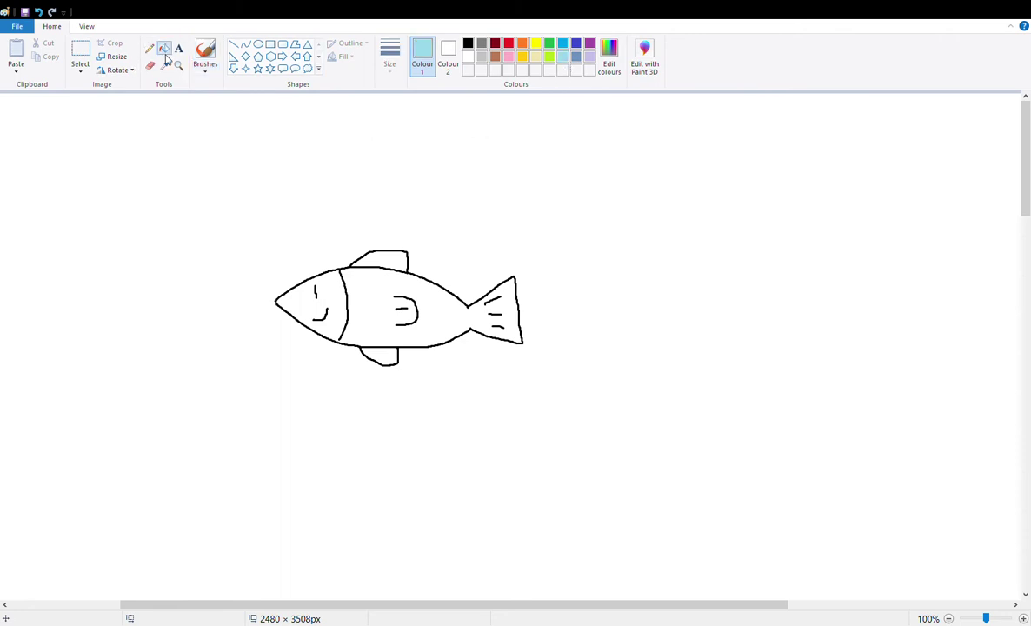
pyautogui.click(372, 291)
pyautogui.click(393, 262)
pyautogui.click(378, 356)
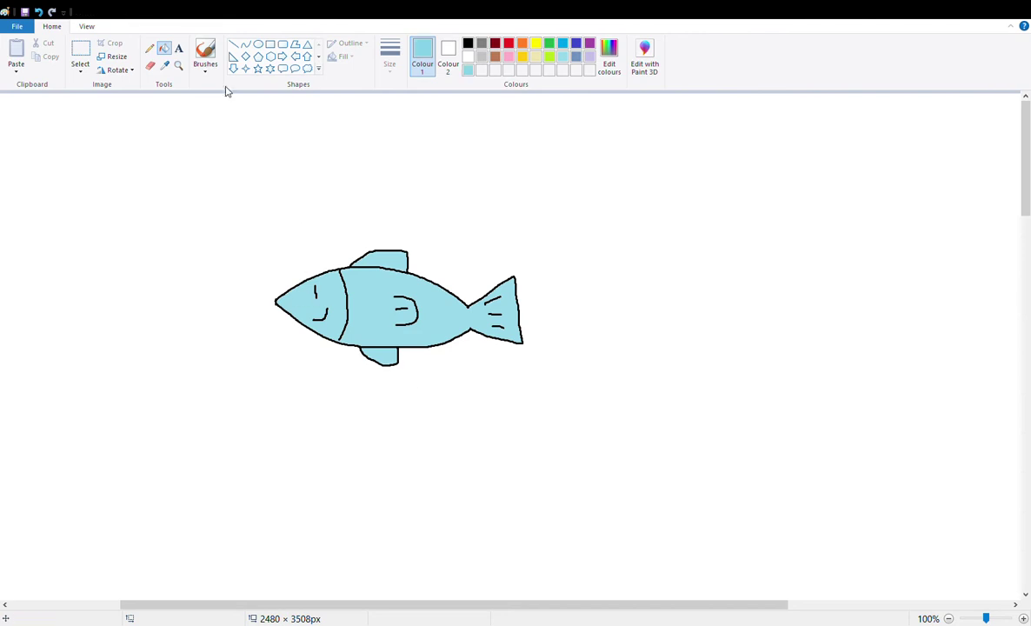
# Brush slightly darker turquoise shading along the head's lower edge and behind the gill line
pyautogui.click(205, 54)
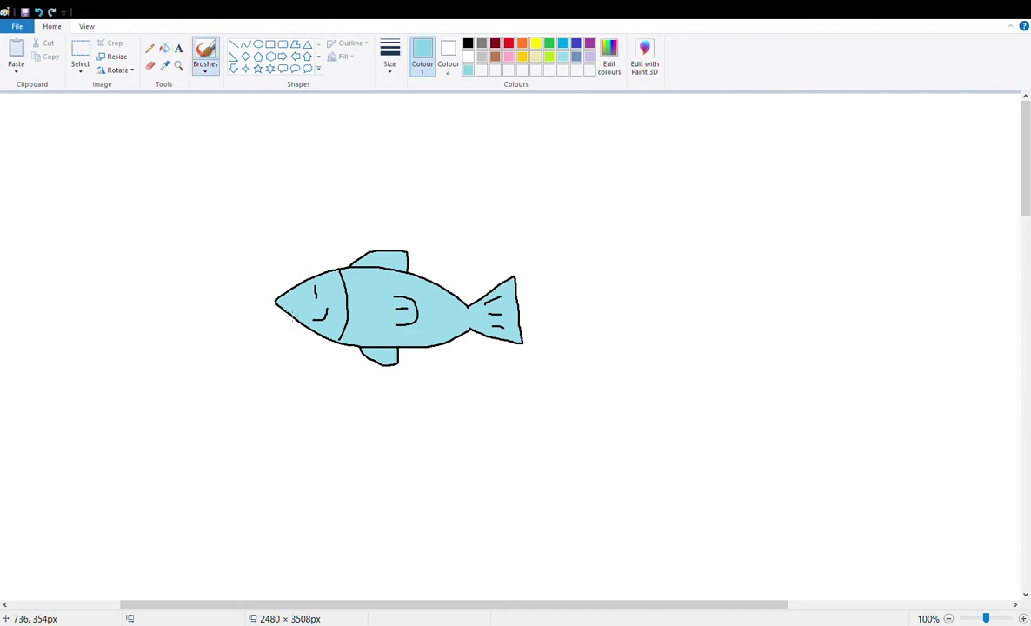
pyautogui.click(1023, 618)
pyautogui.moveTo(425, 615); pyautogui.dragTo(517, 614)
pyautogui.moveTo(1026, 146); pyautogui.dragTo(1027, 172)
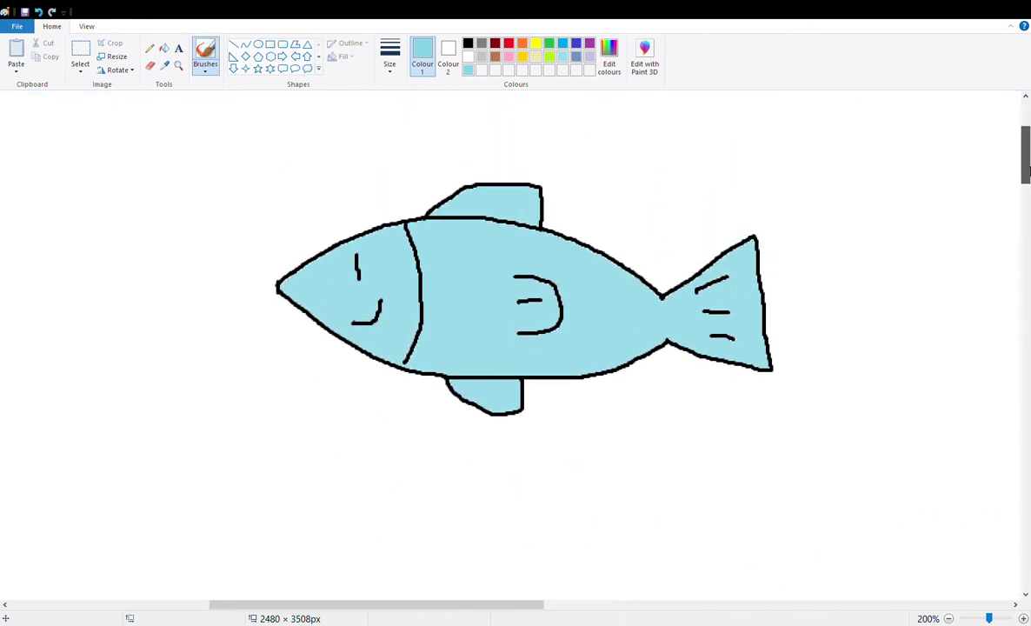
pyautogui.click(1023, 618)
pyautogui.moveTo(414, 606); pyautogui.dragTo(462, 615)
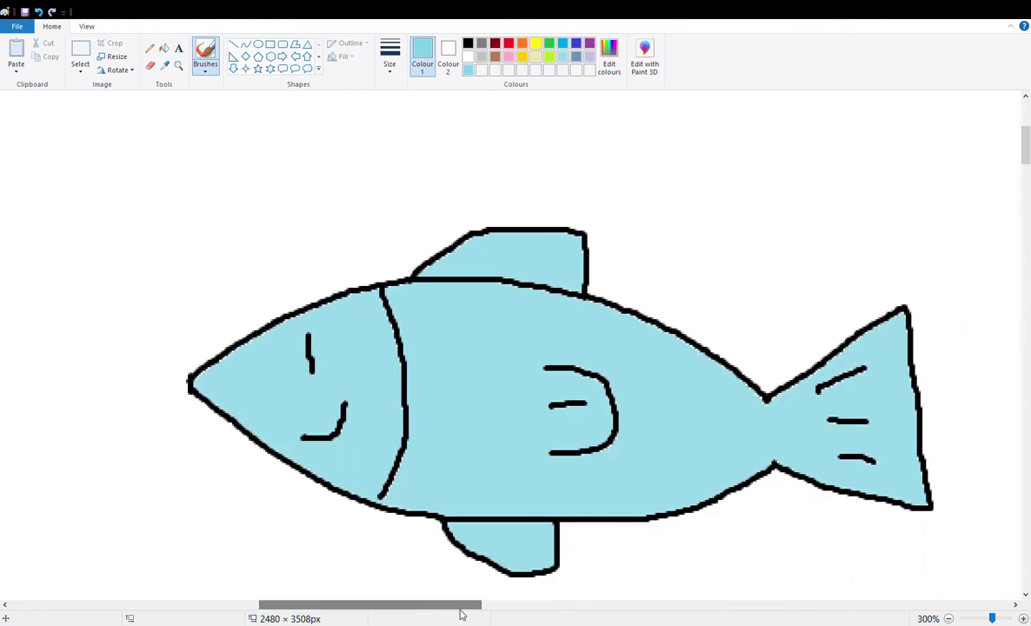
pyautogui.scroll(-6, 682, 376)
pyautogui.scroll(5, 682, 376)
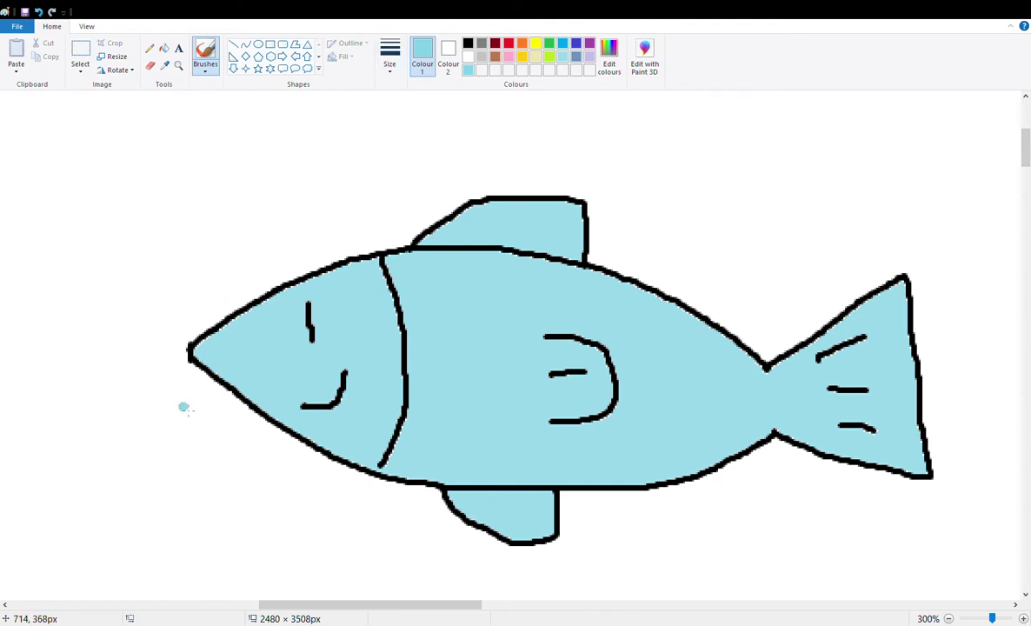
pyautogui.moveTo(243, 380); pyautogui.dragTo(391, 466)
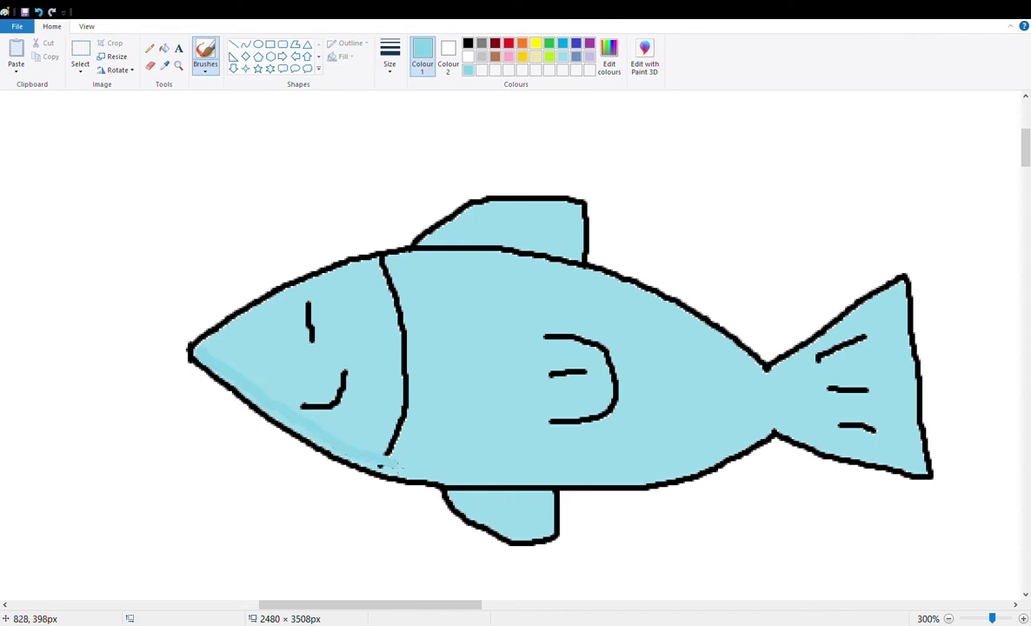
pyautogui.click(38, 12)
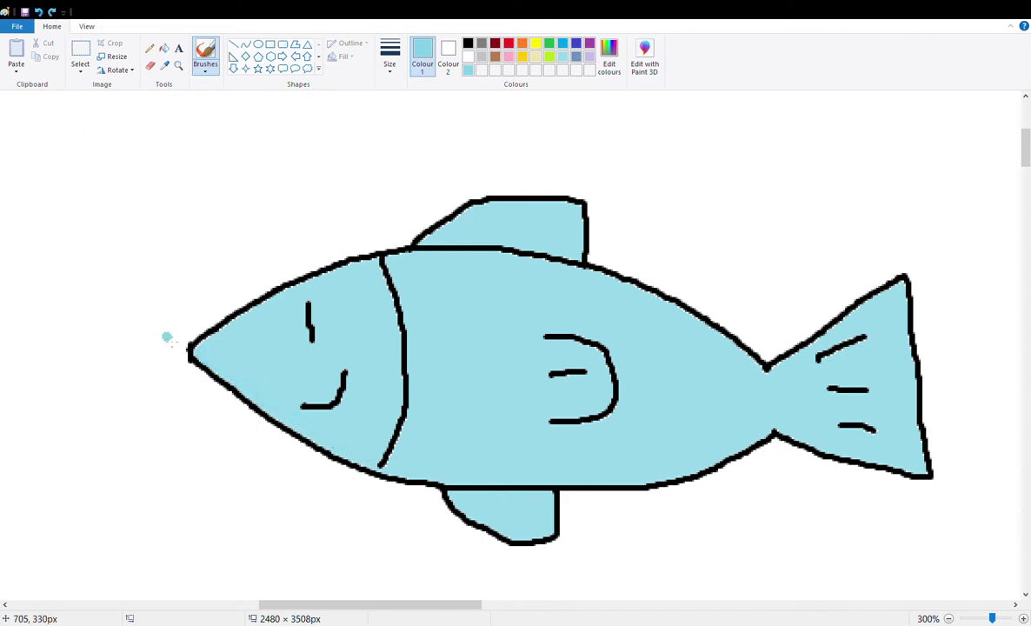
pyautogui.moveTo(203, 349)
pyautogui.mouseDown()
pyautogui.moveTo(284, 416)
pyautogui.moveTo(375, 456)
pyautogui.mouseUp()
pyautogui.moveTo(396, 261)
pyautogui.mouseDown()
pyautogui.moveTo(423, 394)
pyautogui.moveTo(405, 457)
pyautogui.mouseUp()
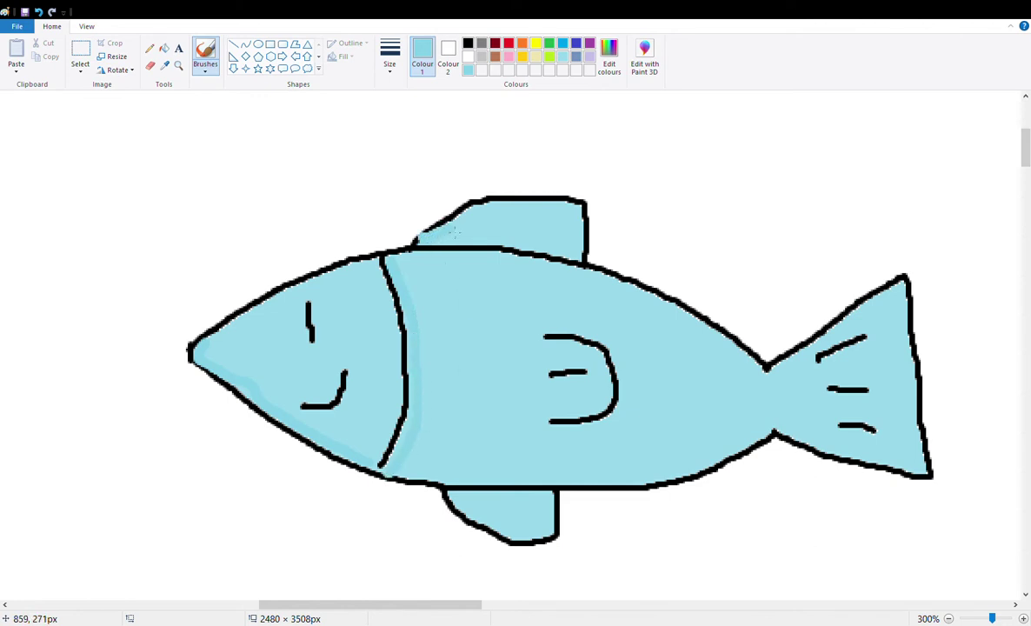
# Outline a shadow across the upper fin and fill the area beneath it with the darker turquoise
pyautogui.moveTo(481, 211); pyautogui.dragTo(576, 254)
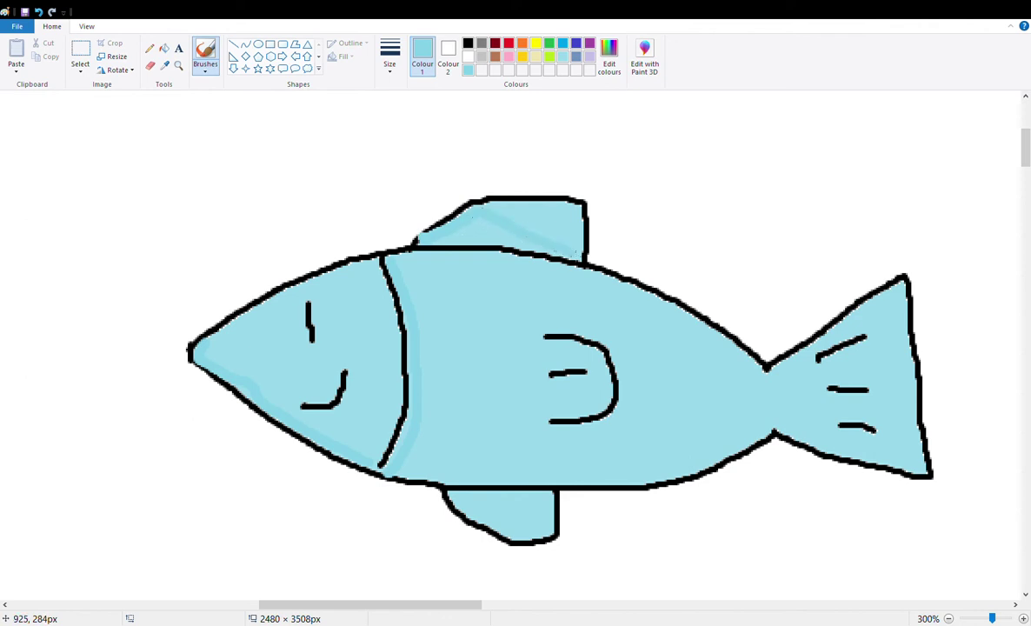
pyautogui.click(163, 48)
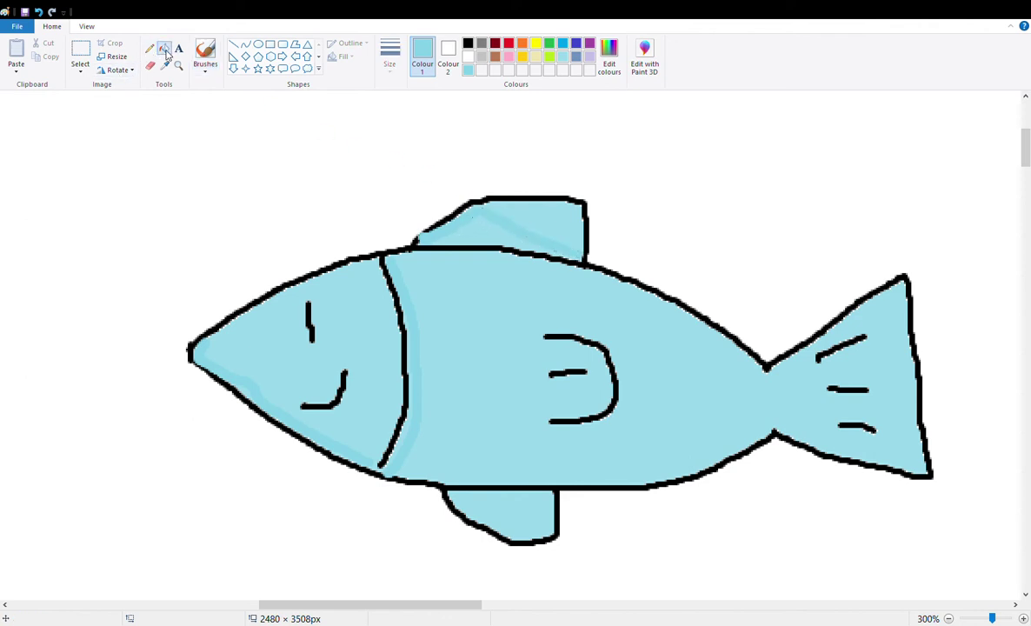
pyautogui.click(472, 241)
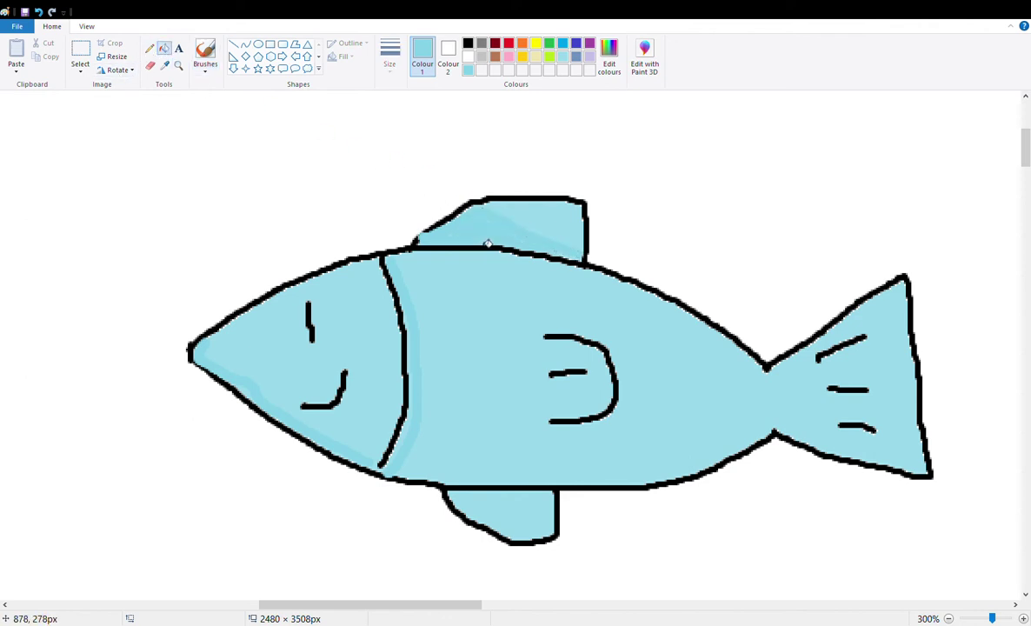
# Outline a curved shadow along the body's belly to the tail base and fill it with the darker turquoise
pyautogui.click(205, 54)
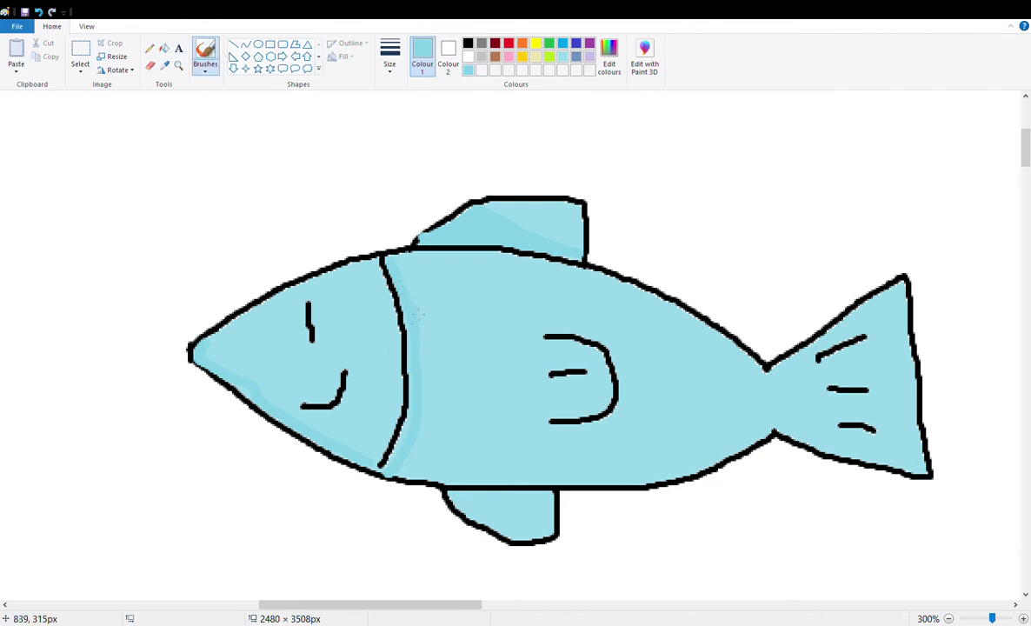
pyautogui.moveTo(425, 348)
pyautogui.mouseDown()
pyautogui.moveTo(446, 400)
pyautogui.moveTo(498, 437)
pyautogui.moveTo(568, 456)
pyautogui.moveTo(637, 458)
pyautogui.moveTo(748, 439)
pyautogui.mouseUp()
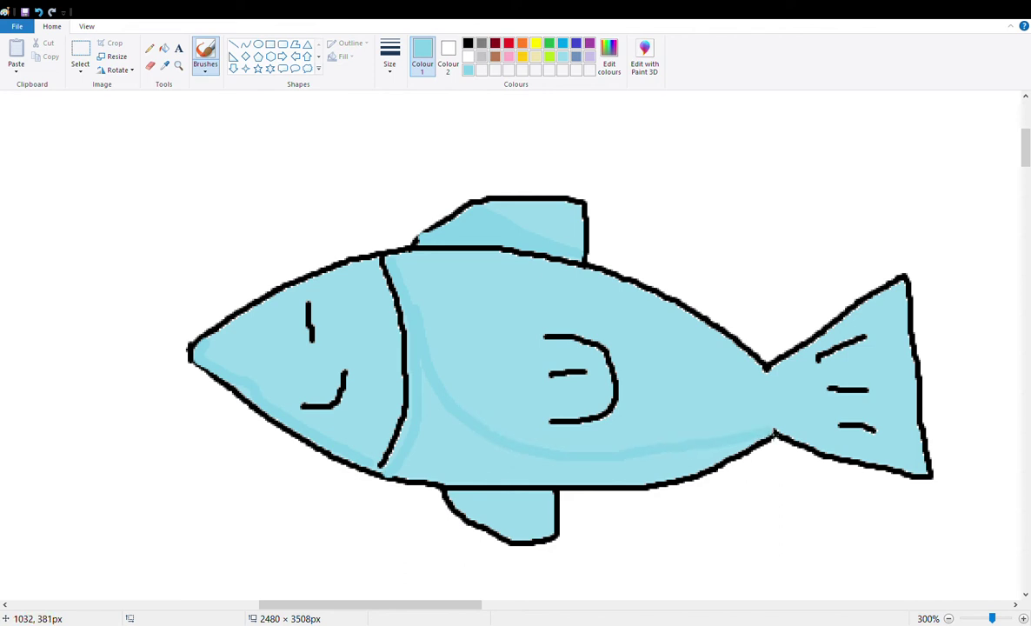
pyautogui.click(164, 48)
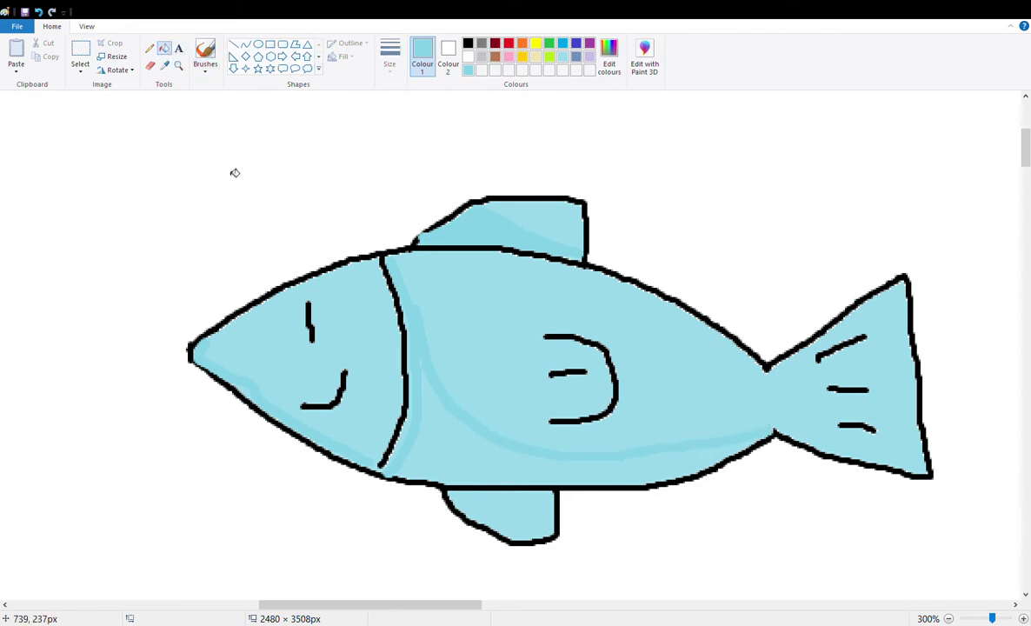
pyautogui.click(440, 439)
# Shade the tail's inner lines and lower edge in darker turquoise, and redraw its lower rear outline in black
pyautogui.click(205, 51)
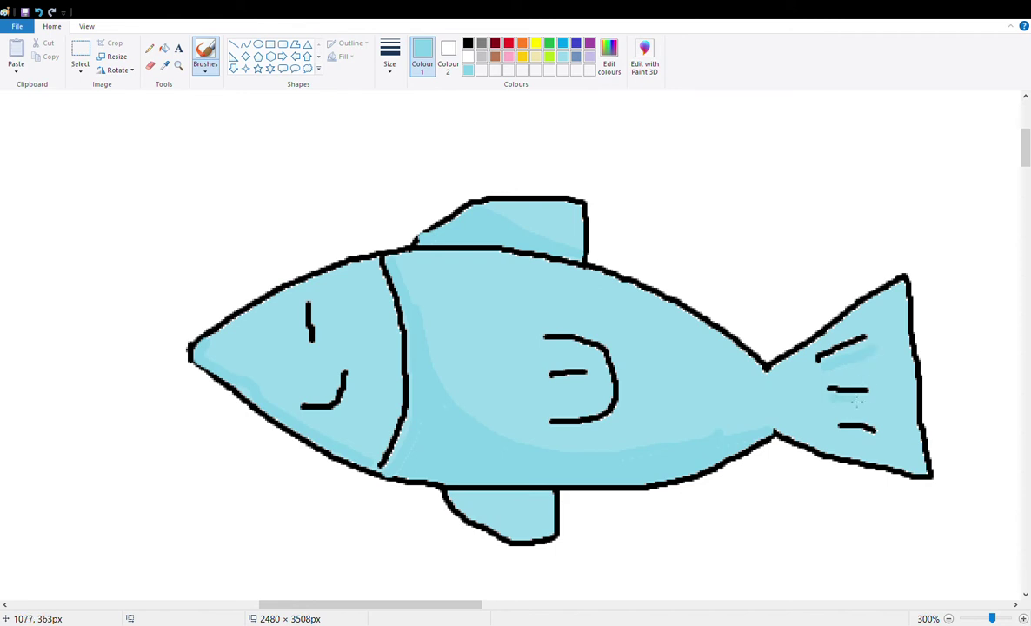
pyautogui.moveTo(846, 434); pyautogui.dragTo(881, 434)
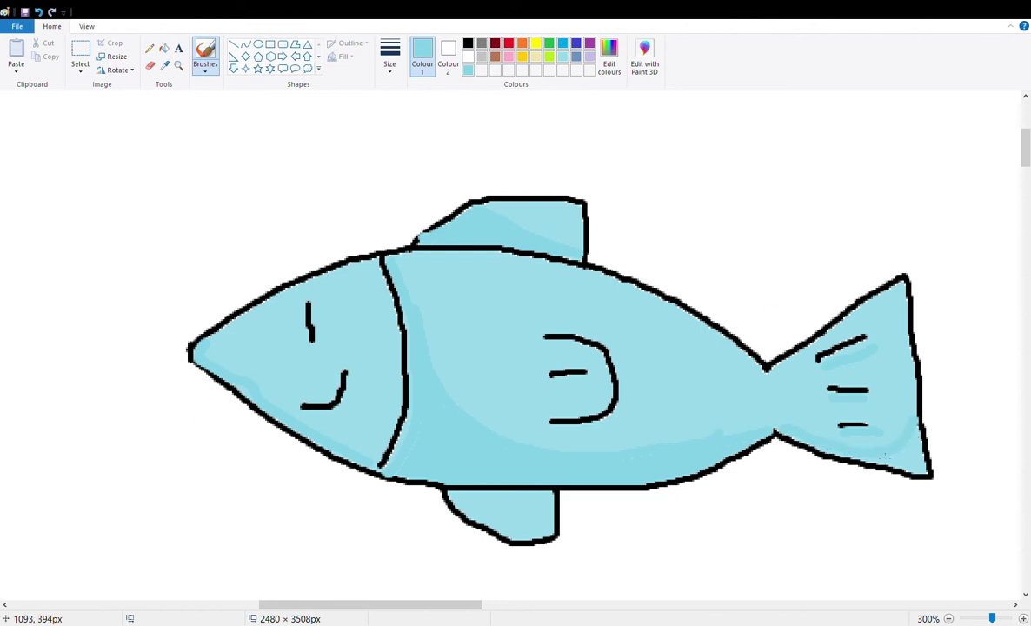
pyautogui.moveTo(923, 439)
pyautogui.mouseDown()
pyautogui.moveTo(935, 471)
pyautogui.moveTo(918, 449)
pyautogui.mouseUp()
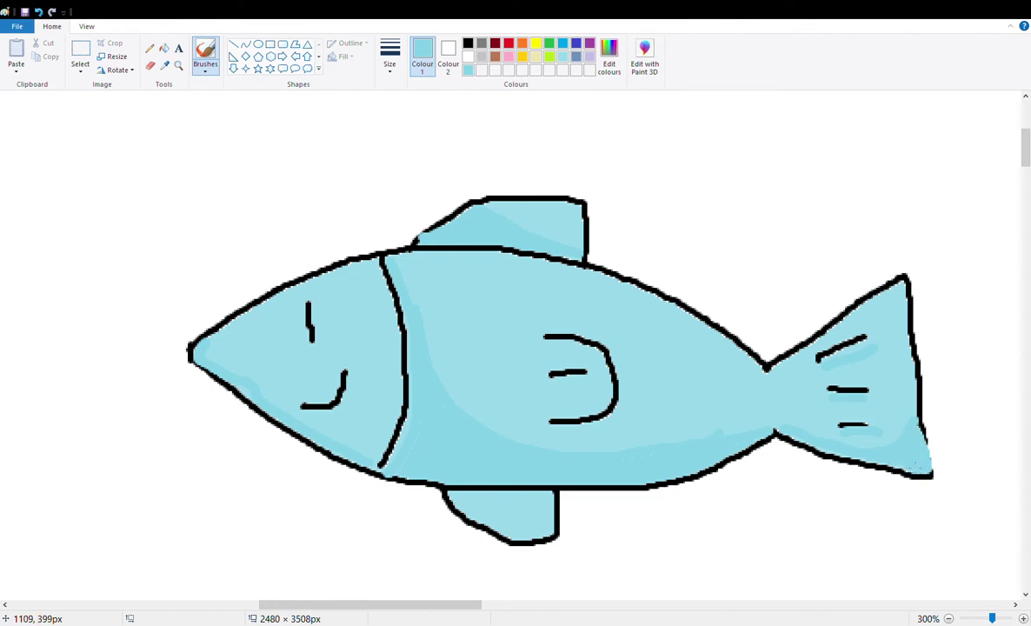
pyautogui.click(468, 42)
pyautogui.moveTo(923, 428); pyautogui.dragTo(931, 473)
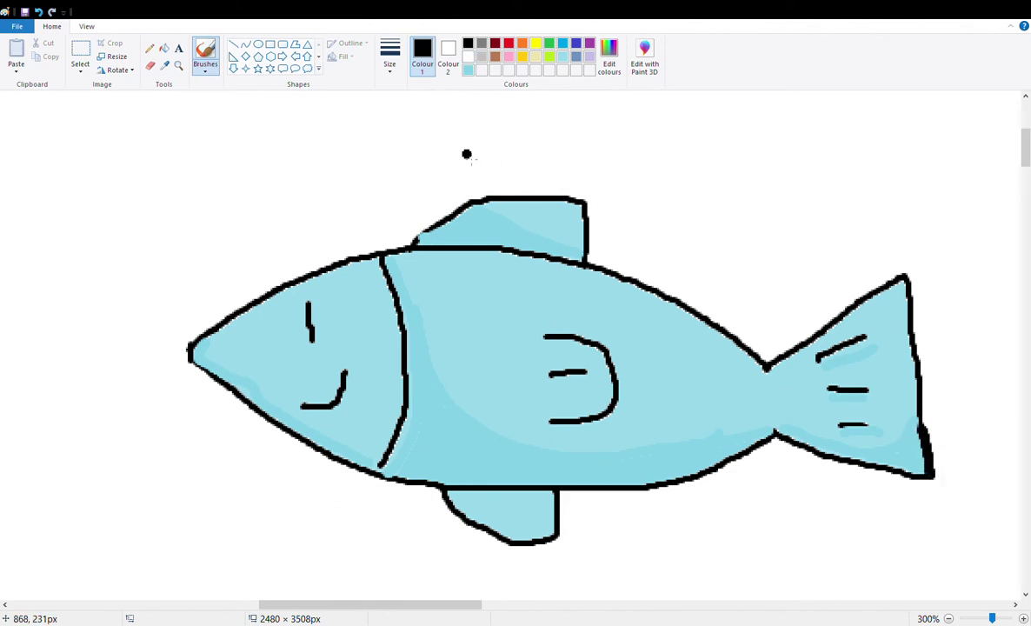
# Brush pale turquoise highlights along the upper edges of the upper fin, back, tail and head
pyautogui.click(562, 57)
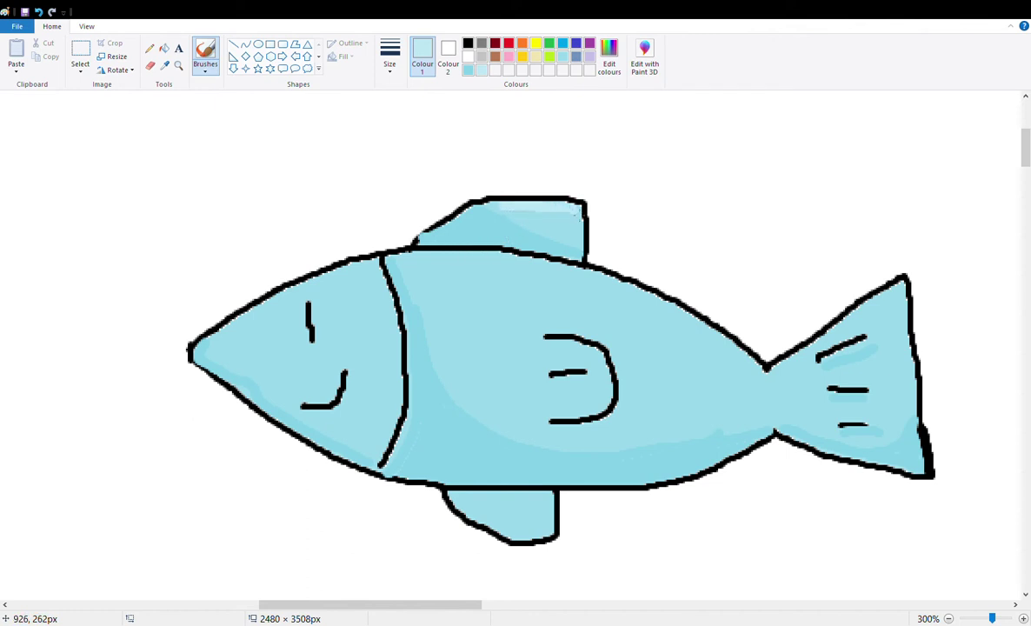
pyautogui.moveTo(451, 258)
pyautogui.mouseDown()
pyautogui.moveTo(604, 284)
pyautogui.moveTo(733, 346)
pyautogui.moveTo(725, 351)
pyautogui.moveTo(708, 335)
pyautogui.moveTo(751, 356)
pyautogui.mouseUp()
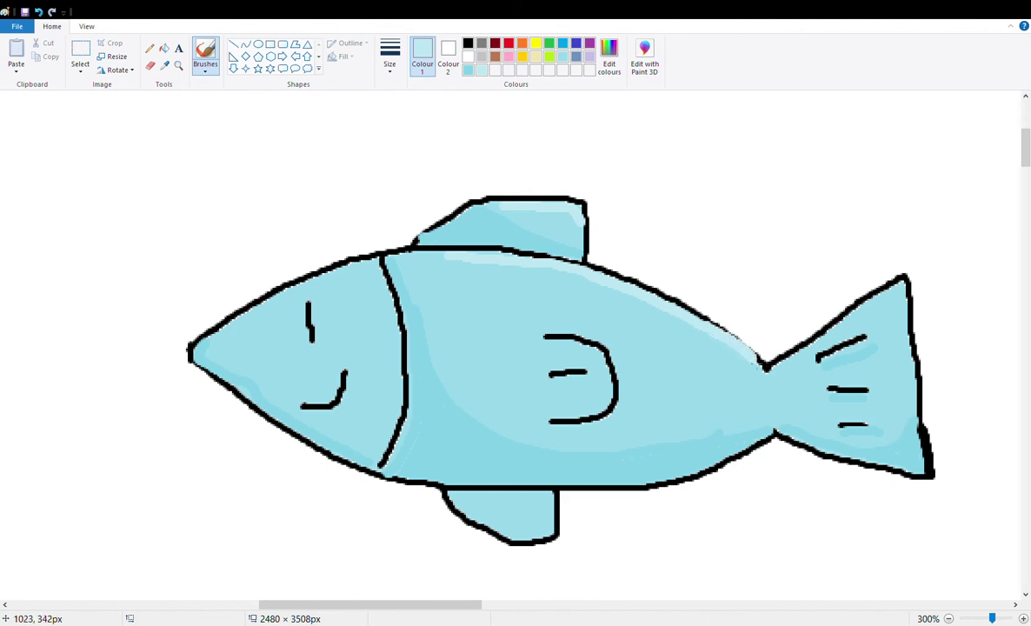
pyautogui.moveTo(778, 371)
pyautogui.mouseDown()
pyautogui.moveTo(848, 336)
pyautogui.moveTo(886, 300)
pyautogui.mouseUp()
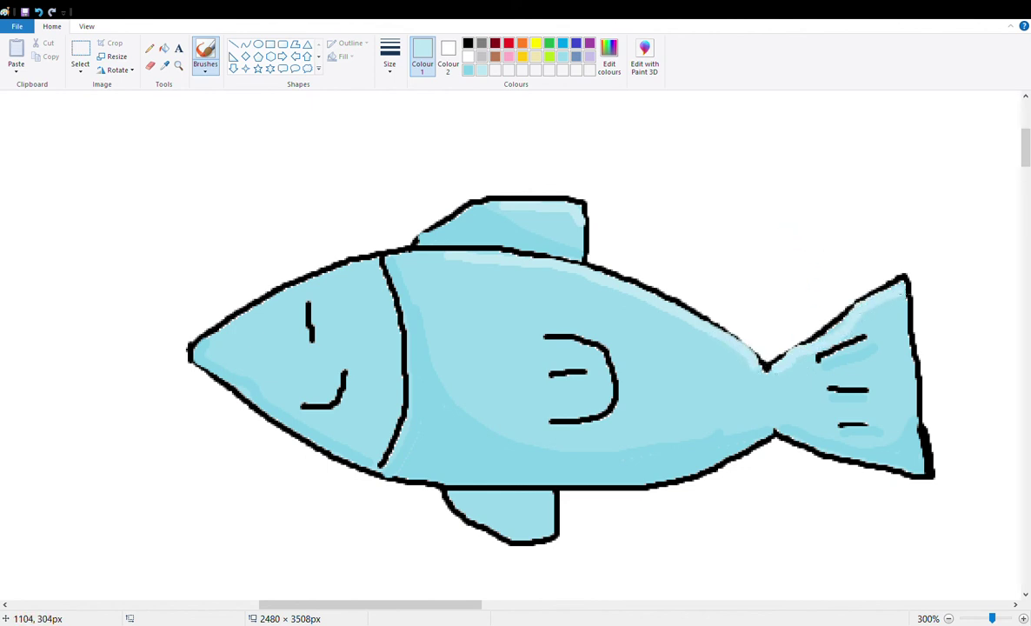
pyautogui.moveTo(213, 348); pyautogui.dragTo(373, 270)
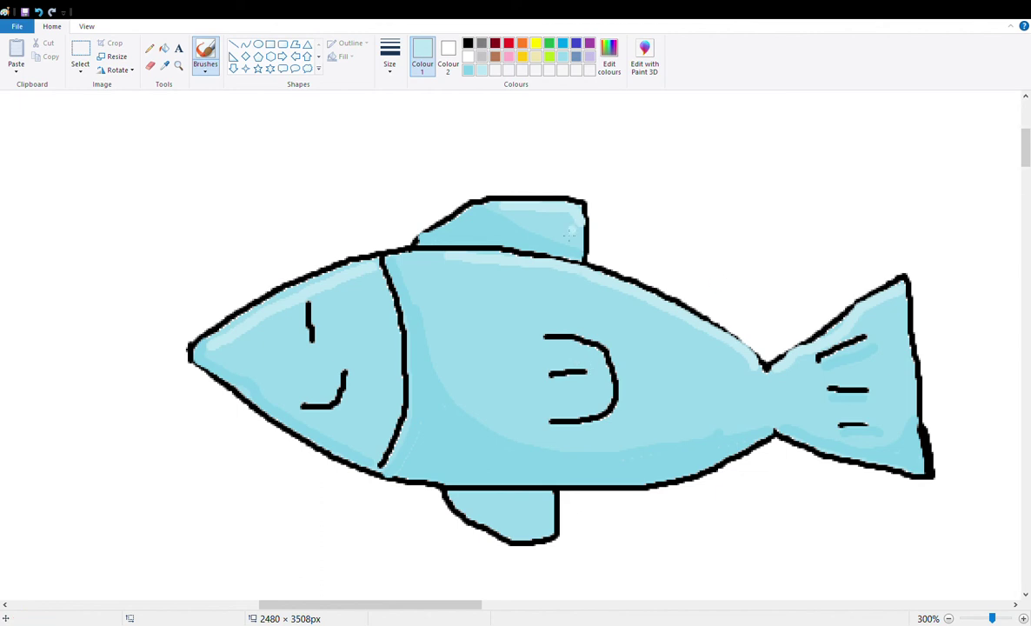
# Fill the lower fin with the darker turquoise and brush the same shade along the side fin's outline and inner line
pyautogui.click(469, 71)
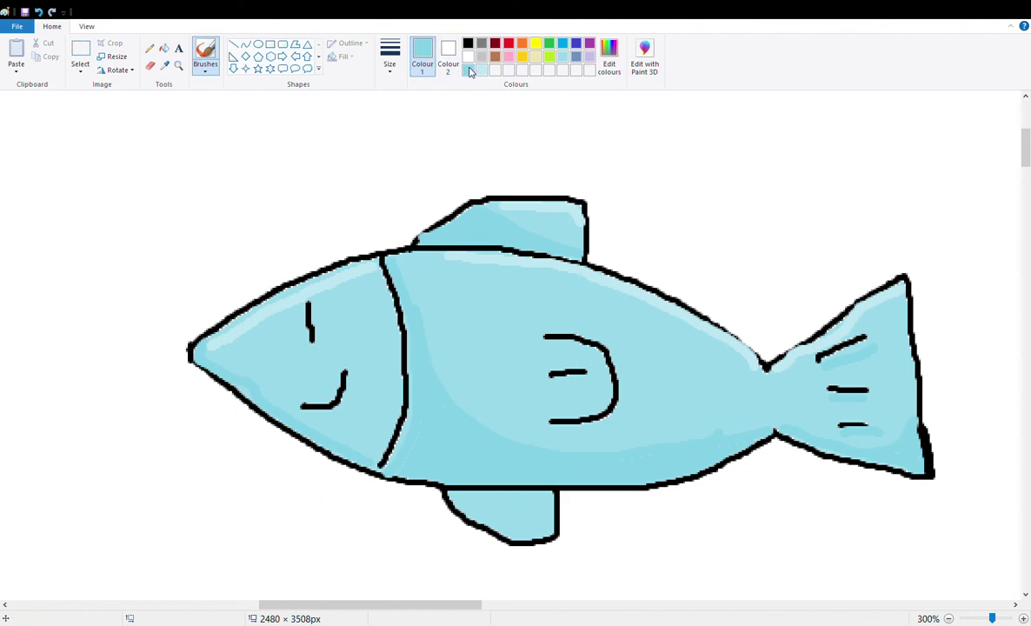
pyautogui.click(165, 49)
pyautogui.click(498, 533)
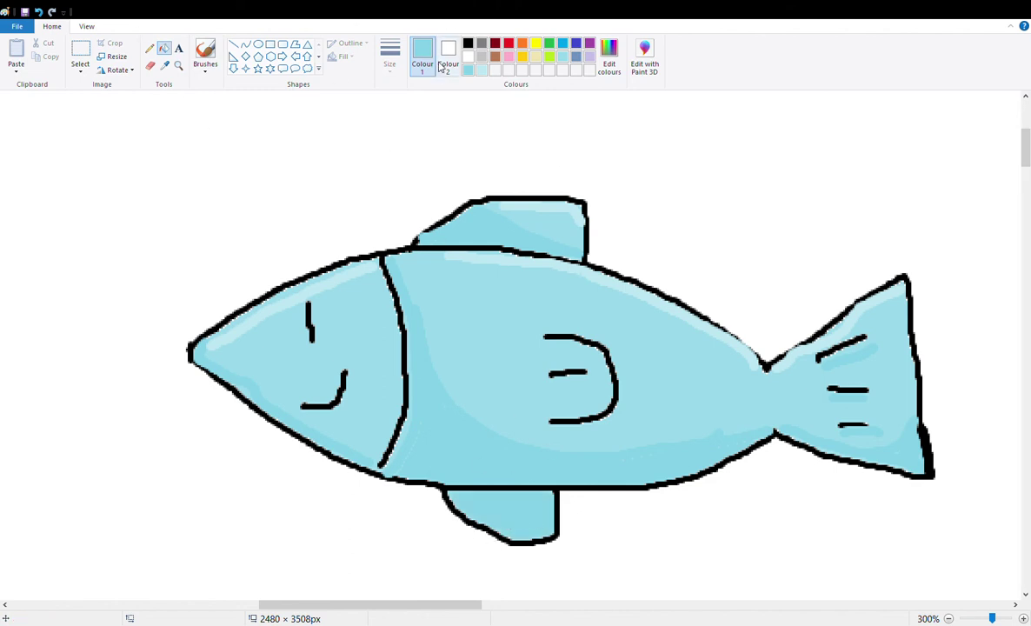
pyautogui.click(205, 53)
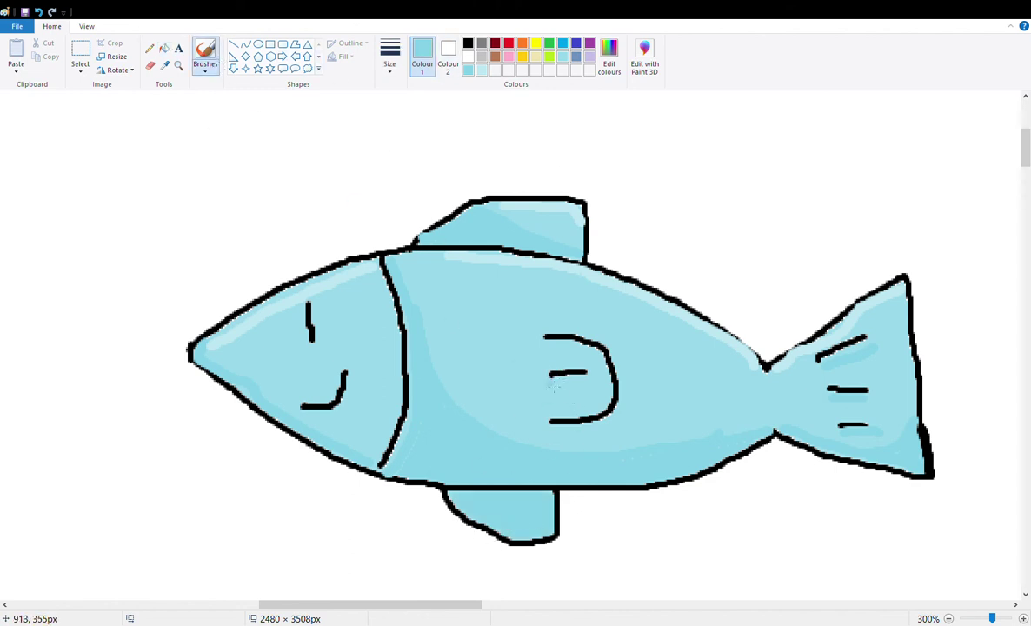
pyautogui.moveTo(563, 386); pyautogui.dragTo(595, 381)
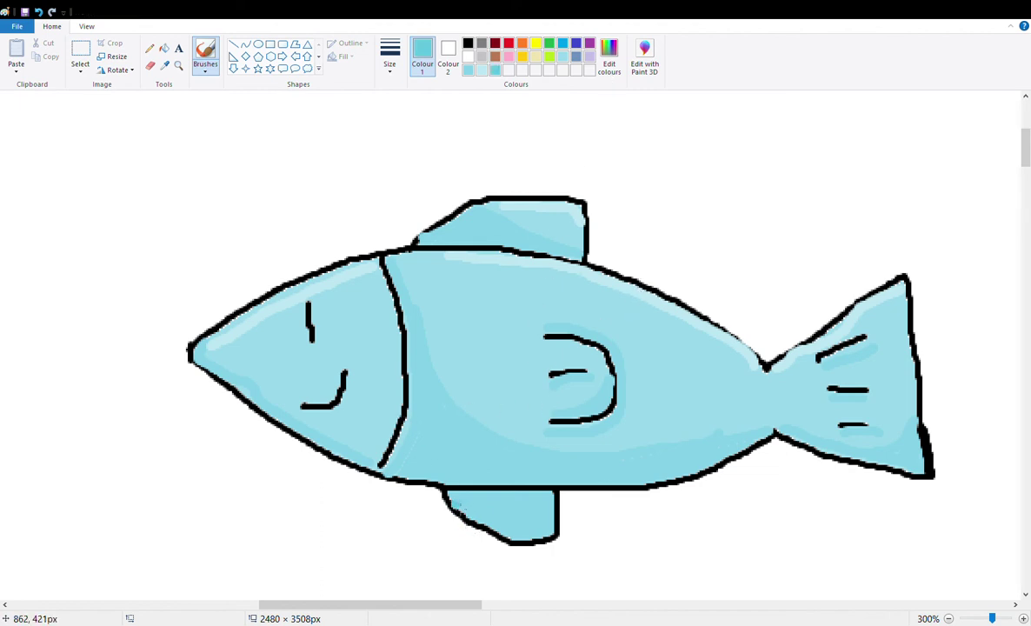
# Brush a curved shadow line across the lower fin in a deeper turquoise and fill the area above it with that colour
pyautogui.moveTo(502, 528)
pyautogui.mouseDown()
pyautogui.moveTo(516, 509)
pyautogui.moveTo(552, 503)
pyautogui.mouseUp()
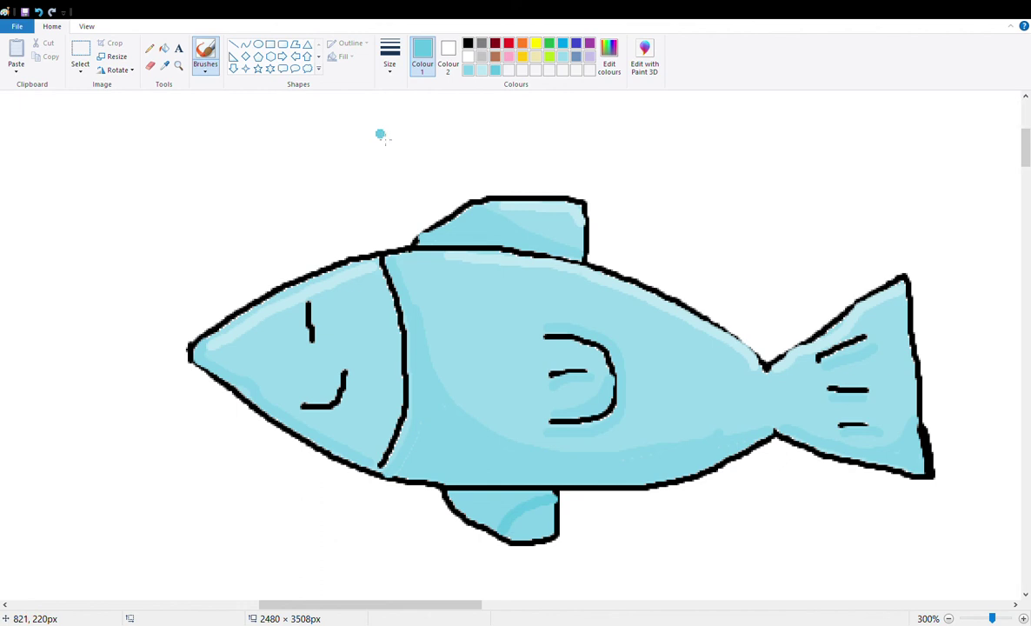
pyautogui.click(165, 49)
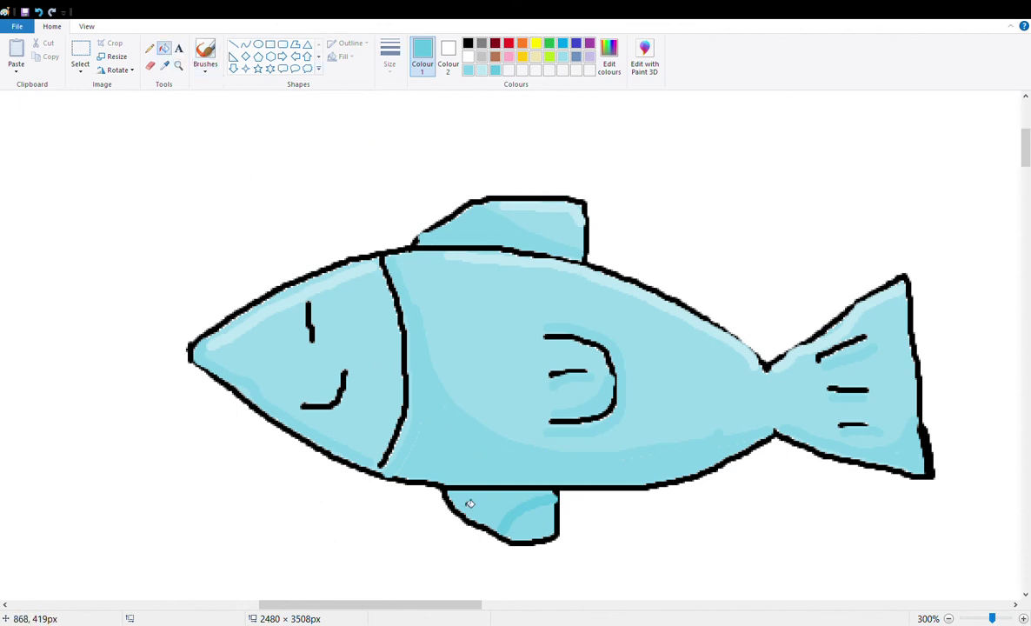
pyautogui.click(522, 497)
pyautogui.click(210, 52)
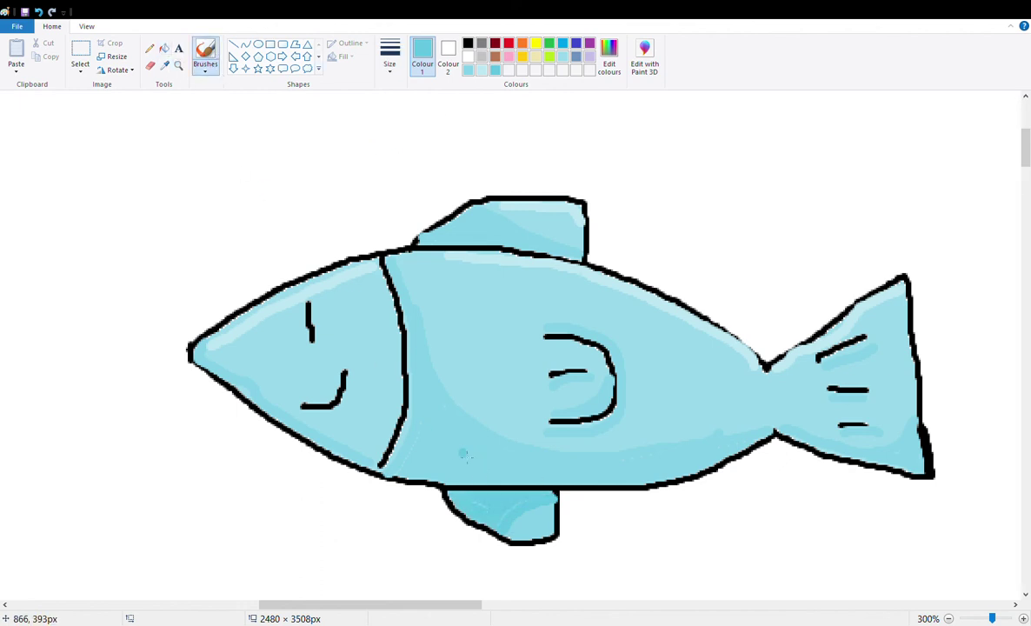